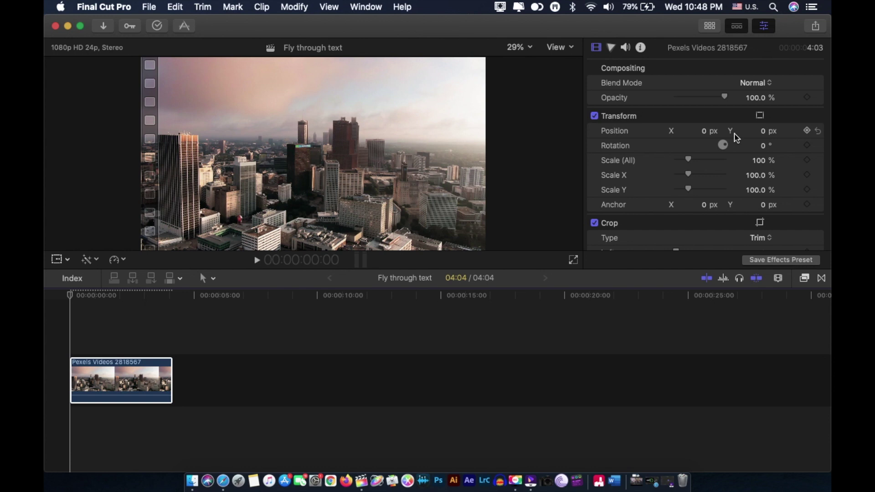
Place the Fly Through Text title from the Titles browser above the drone clip.
{"action": "left_click", "coordinate": [711, 26]}
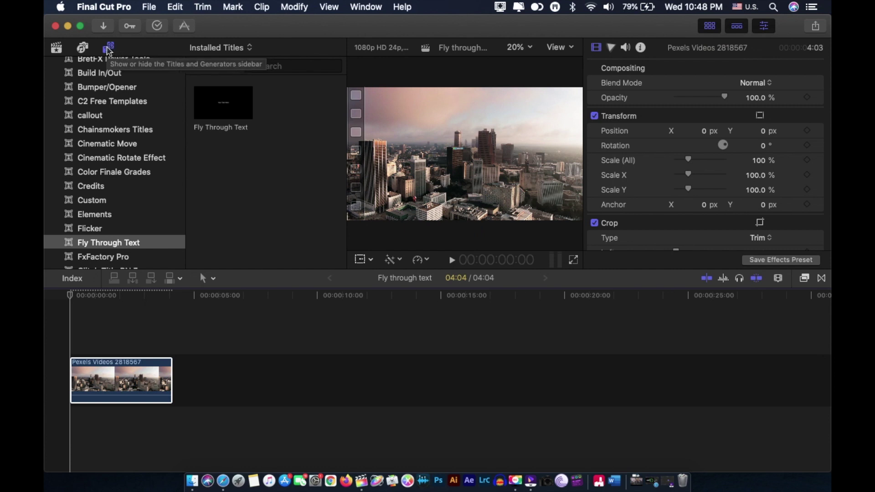
{"action": "left_click", "coordinate": [109, 242]}
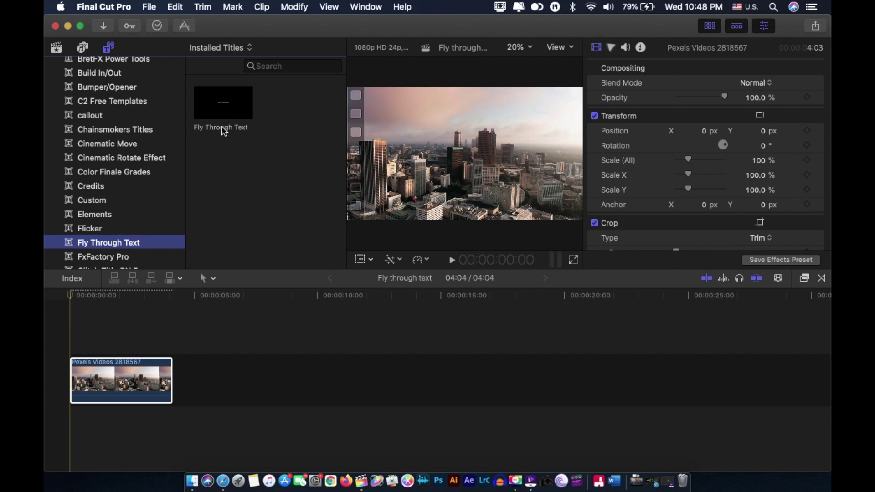
{"action": "left_click_drag", "start_coordinate": [230, 111], "coordinate": [100, 351]}
Trim the title so it ends with the drone clip at 4:04, and select it.
{"action": "key", "text": "super+equal"}
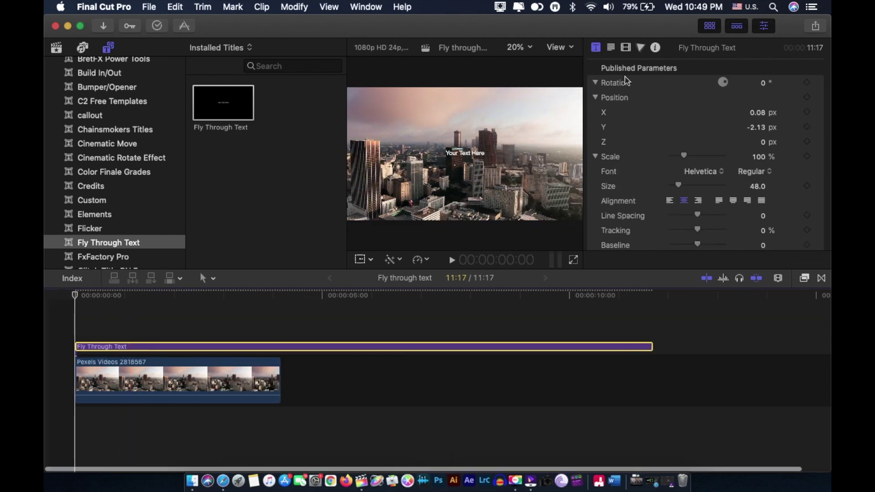
{"action": "left_click", "coordinate": [710, 26]}
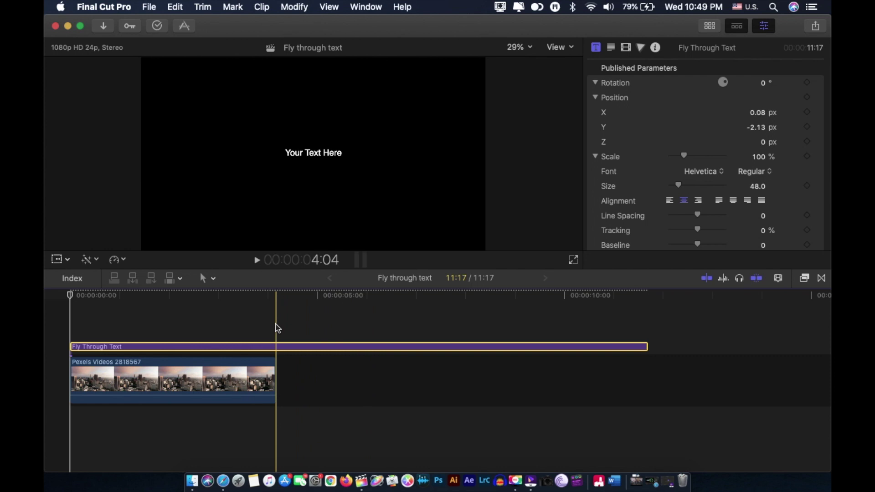
{"action": "left_click_drag", "start_coordinate": [647, 349], "coordinate": [275, 350]}
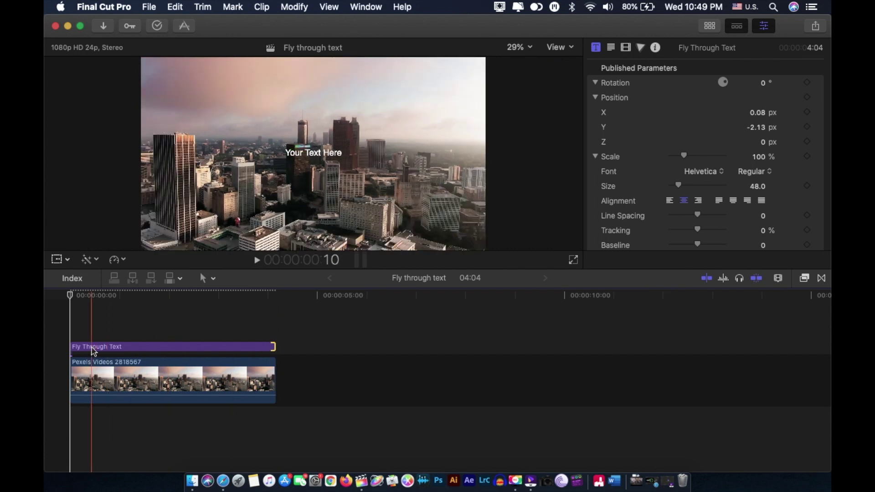
{"action": "left_click", "coordinate": [91, 349]}
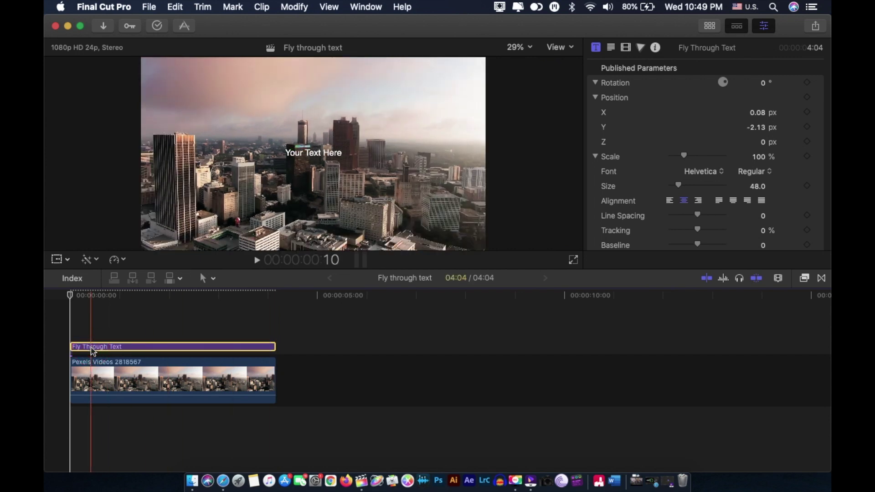
Replace the placeholder text with 'Fly through txt' and raise the text size to 243.
{"action": "left_click", "coordinate": [611, 48]}
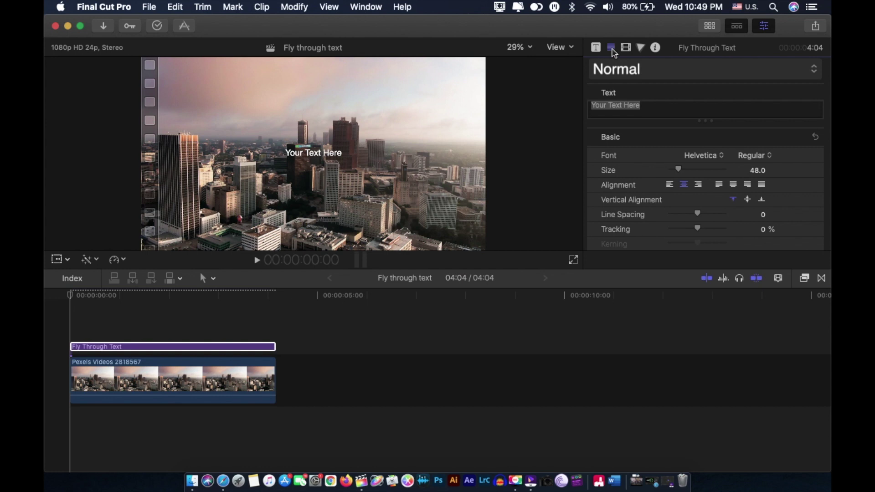
{"action": "left_click", "coordinate": [666, 109]}
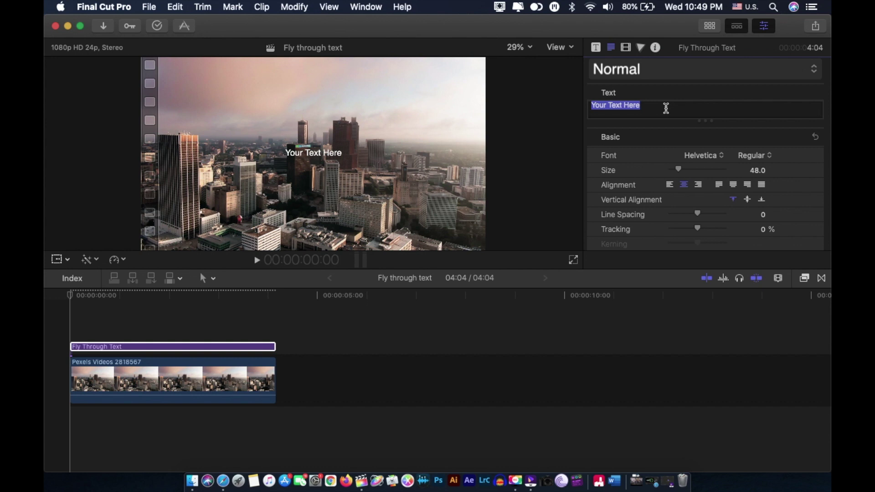
{"action": "type", "text": "Fly "}
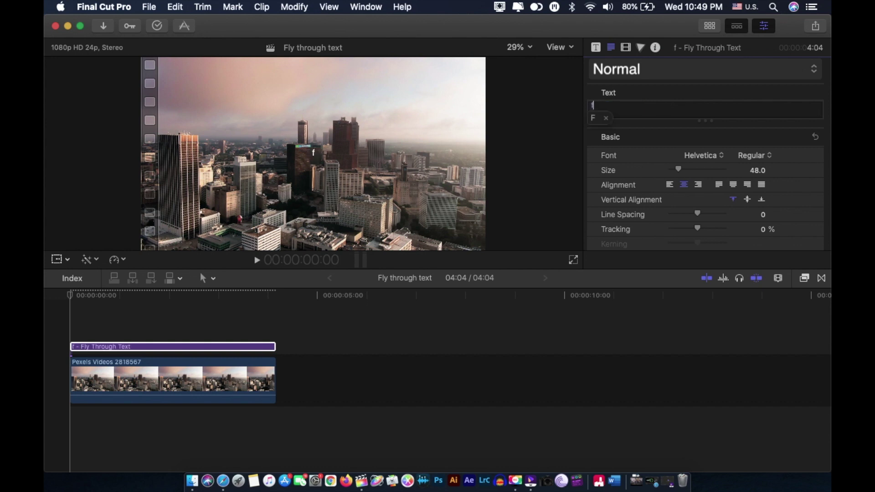
{"action": "type", "text": "t"}
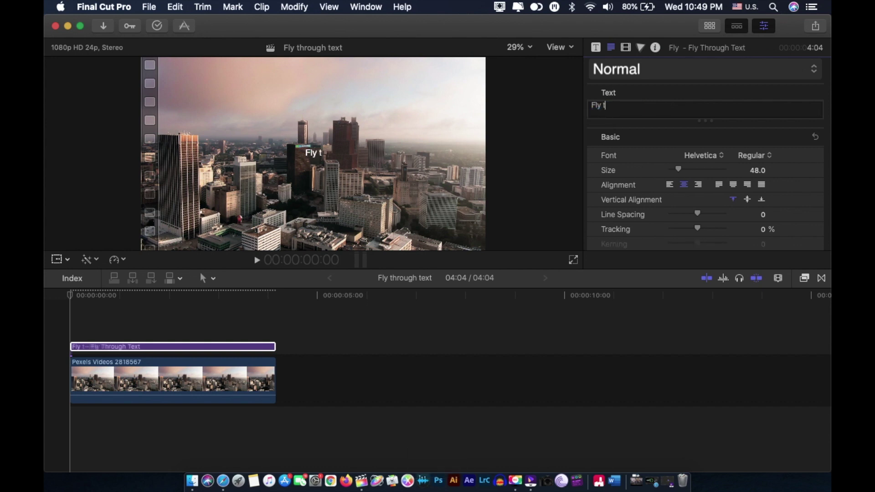
{"action": "type", "text": "hrough txt"}
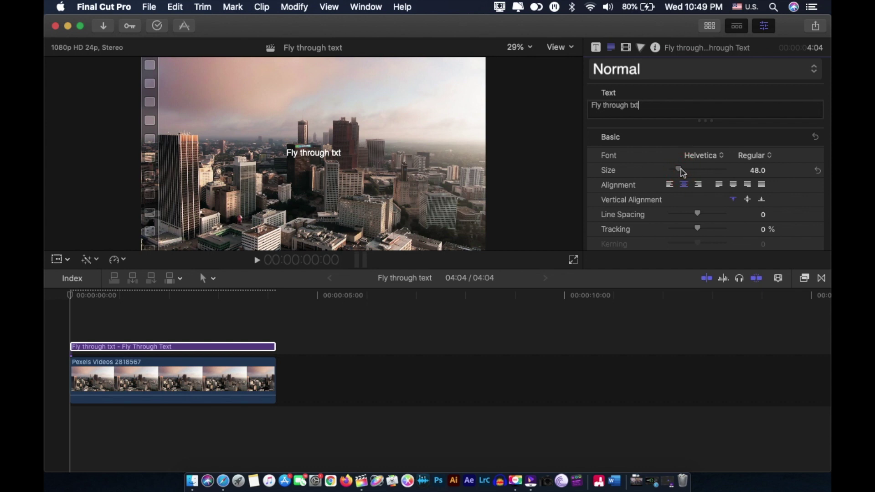
{"action": "left_click_drag", "start_coordinate": [682, 172], "coordinate": [720, 172]}
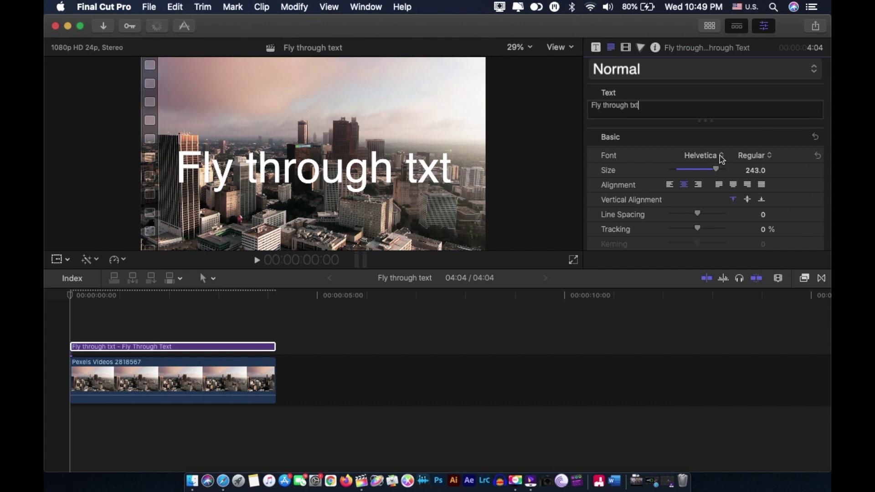
Set the title font to Hoefler Text Black, reduce its size, and add 2.57% tracking.
{"action": "left_click", "coordinate": [719, 157]}
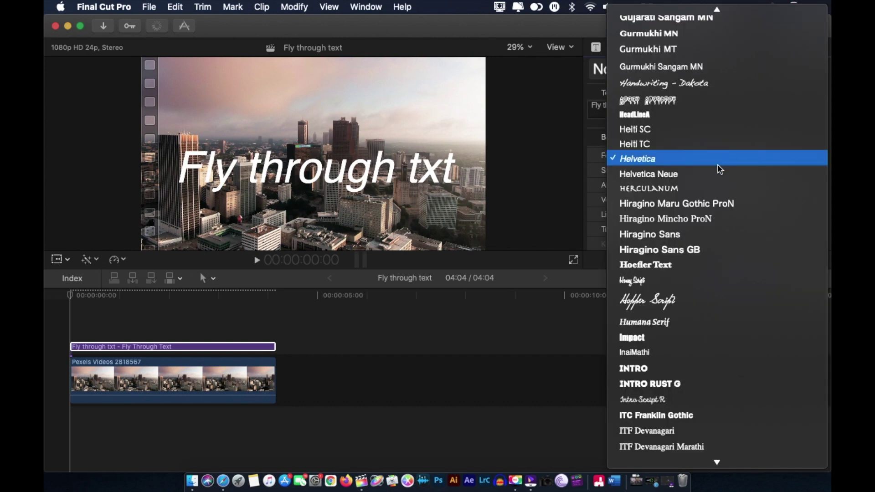
{"action": "key", "text": "Down"}
{"action": "key", "text": "Down"}
{"action": "key", "text": "Down"}
{"action": "key", "text": "Down"}
{"action": "key", "text": "Down"}
{"action": "key", "text": "Down"}
{"action": "key", "text": "Down"}
{"action": "key", "text": "Return"}
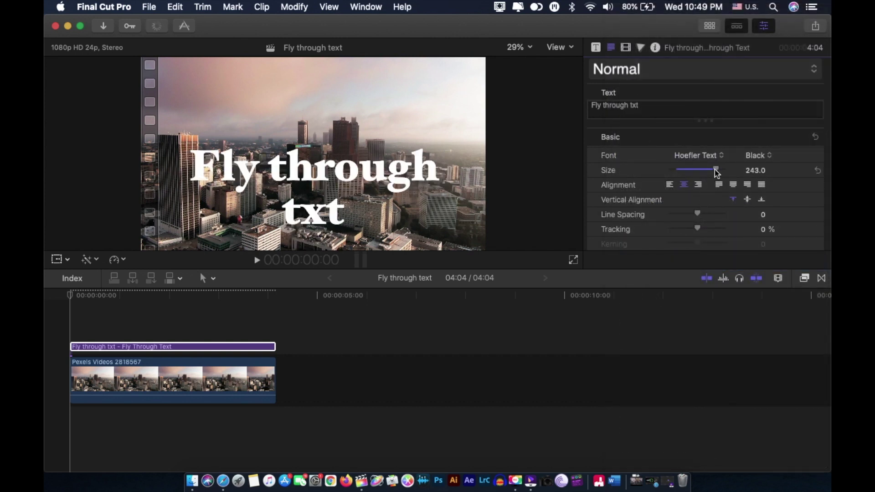
{"action": "left_click_drag", "start_coordinate": [717, 172], "coordinate": [711, 171]}
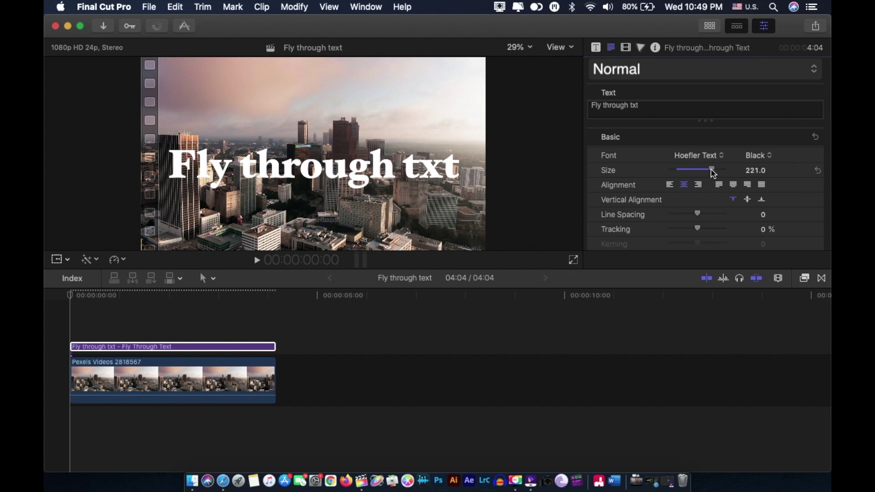
{"action": "scroll", "coordinate": [747, 182], "scroll_direction": "down", "scroll_amount": 5}
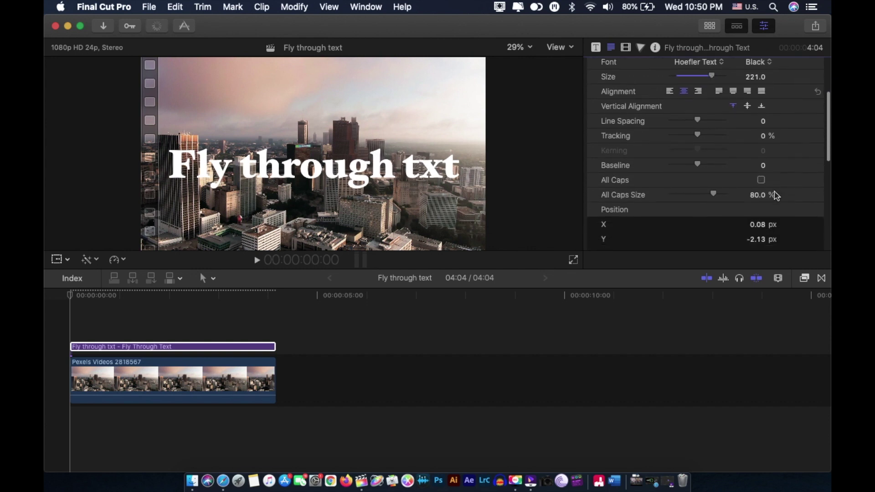
{"action": "left_click_drag", "start_coordinate": [697, 135], "coordinate": [700, 138]}
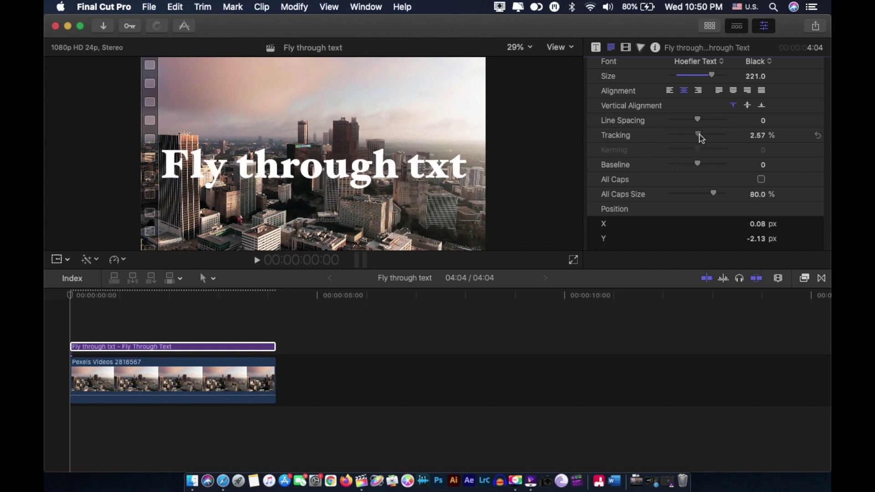
Turn on All Caps, set size to 179, and capitalise 'Txt' so it reads 'Fly through Txt'.
{"action": "left_click", "coordinate": [762, 179]}
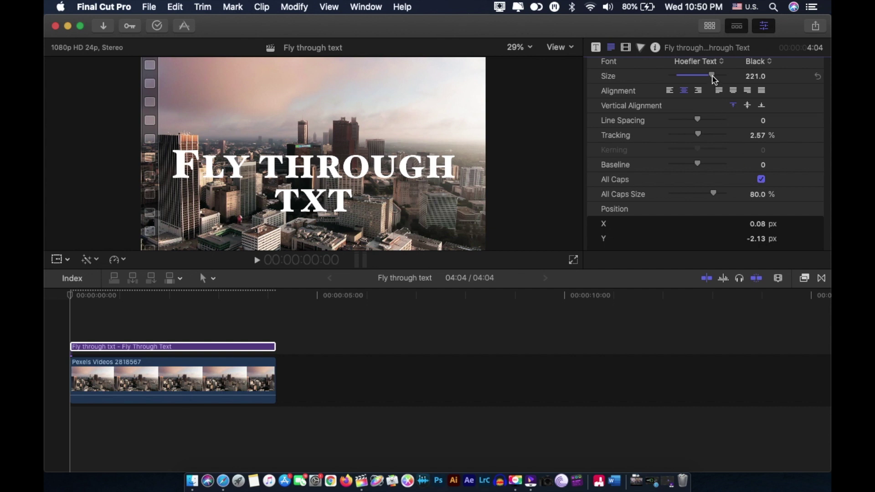
{"action": "left_click_drag", "start_coordinate": [714, 79], "coordinate": [704, 80]}
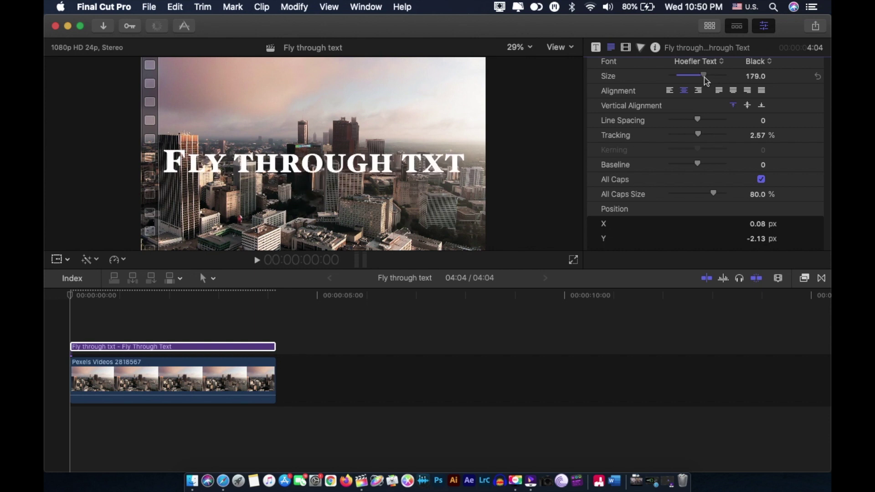
{"action": "scroll", "coordinate": [704, 80], "scroll_direction": "up", "scroll_amount": 3}
{"action": "left_click", "coordinate": [634, 66]}
{"action": "type", "text": "\\"}
{"action": "key", "text": "BackSpace"}
{"action": "key", "text": "BackSpace"}
{"action": "type", "text": "Txt"}
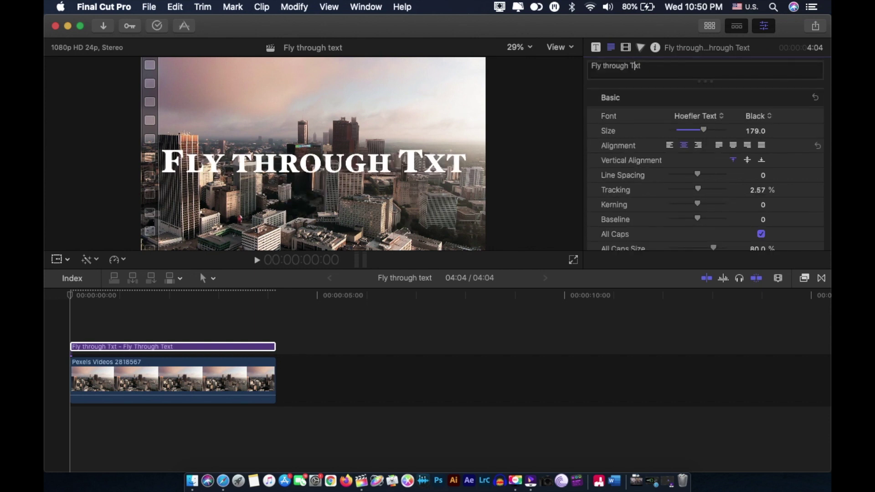
{"action": "scroll", "coordinate": [732, 196], "scroll_direction": "down", "scroll_amount": 10}
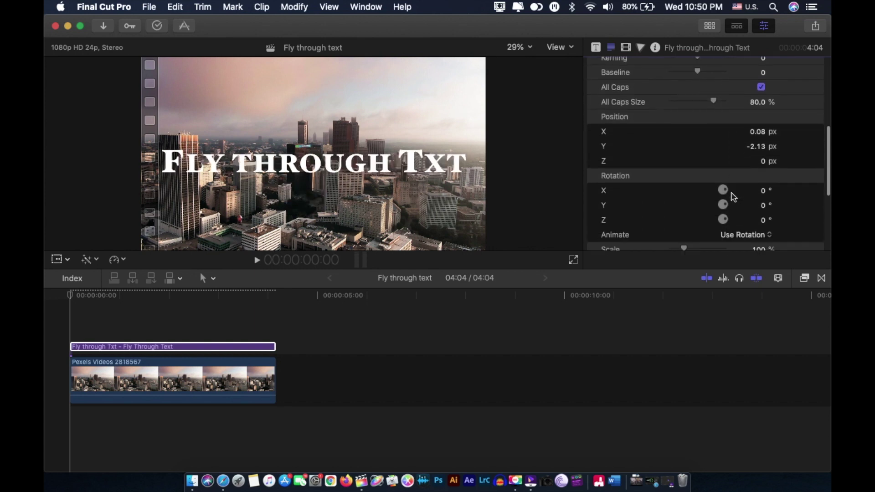
{"action": "scroll", "coordinate": [732, 195], "scroll_direction": "down", "scroll_amount": 3}
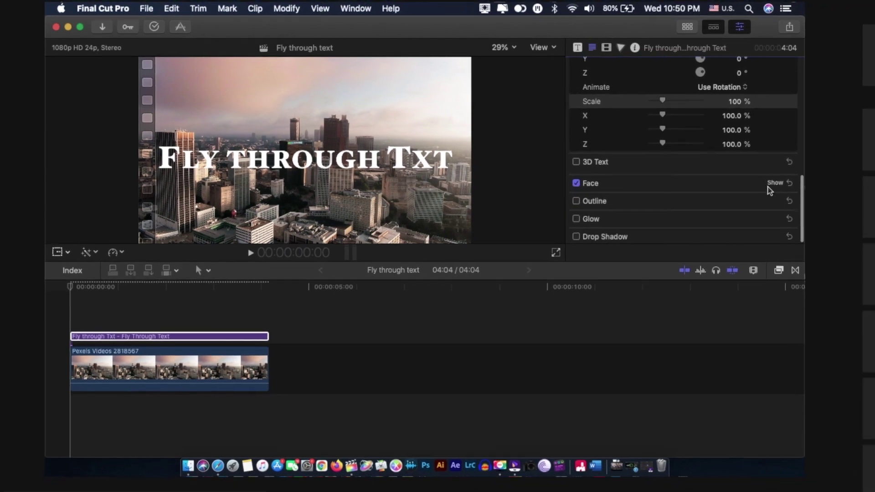
Try outline and face settings on the title, keeping the filled face on.
{"action": "left_click", "coordinate": [800, 190]}
{"action": "left_click", "coordinate": [697, 168]}
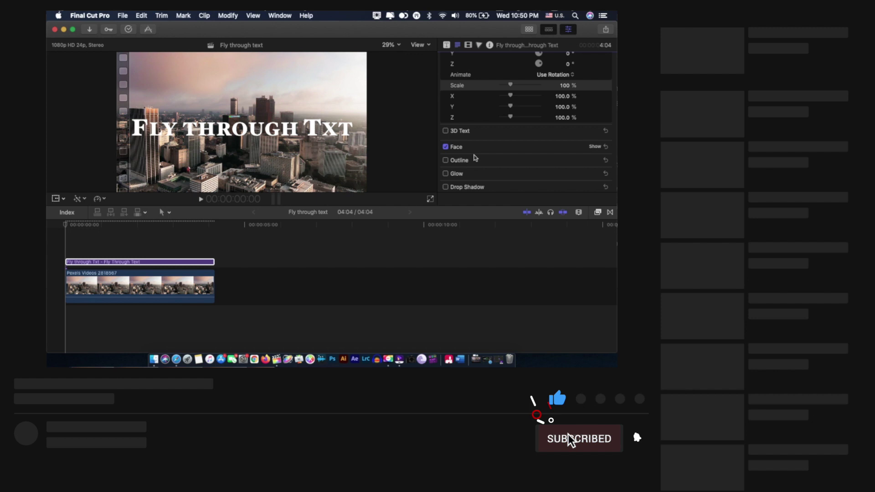
{"action": "left_click", "coordinate": [446, 161]}
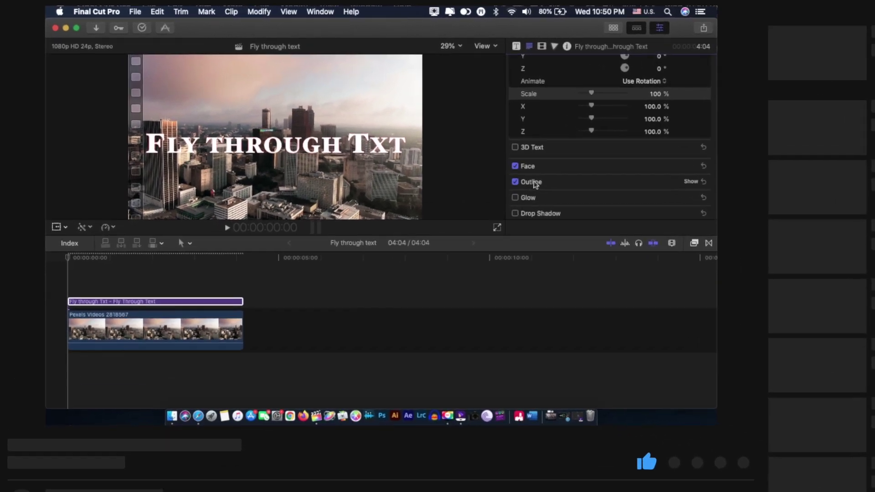
{"action": "left_click", "coordinate": [514, 166]}
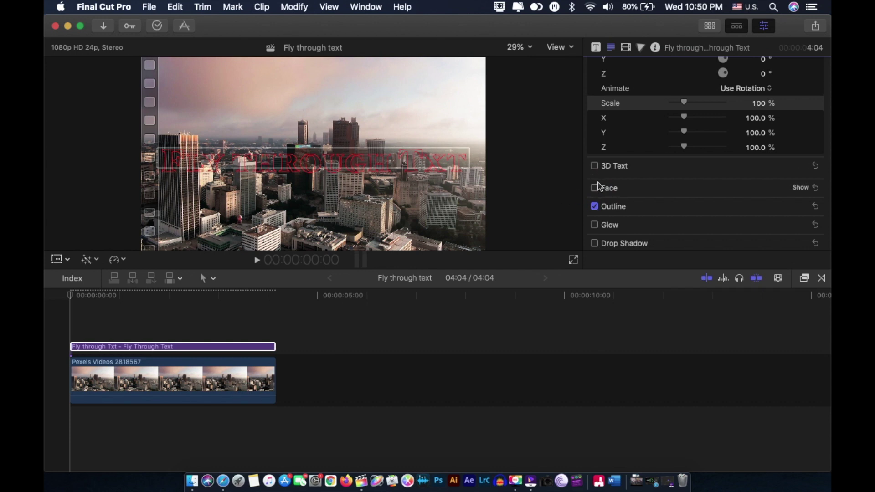
{"action": "left_click", "coordinate": [594, 188]}
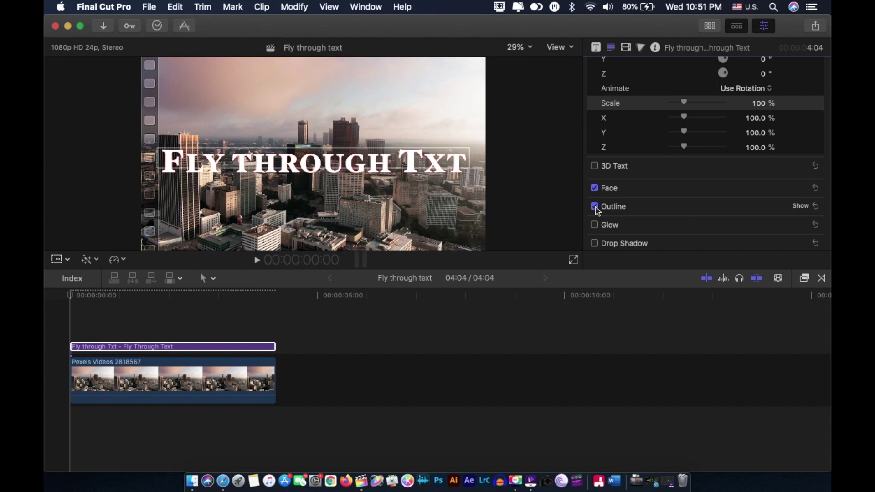
Remove the title's outline, leave Drop Shadow off, and move it up to Y 38 px.
{"action": "left_click", "coordinate": [595, 207]}
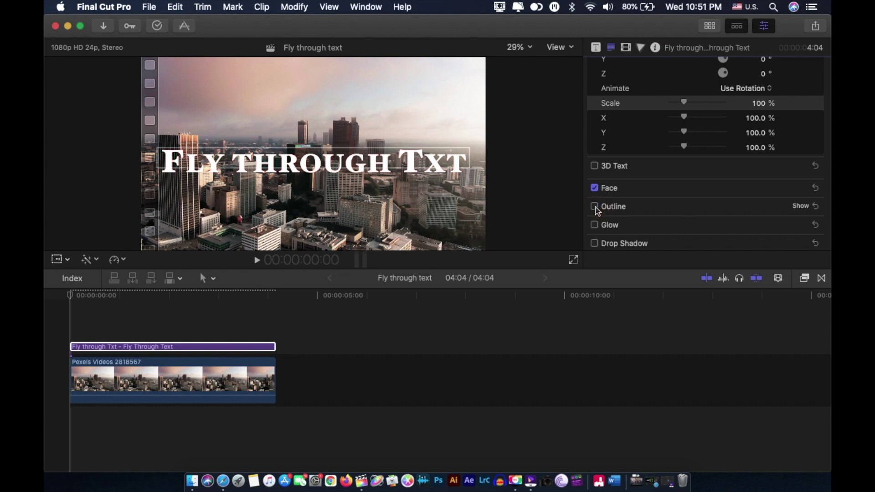
{"action": "left_click", "coordinate": [595, 243]}
{"action": "left_click", "coordinate": [594, 244]}
{"action": "mouse_move", "coordinate": [367, 168]}
{"action": "left_mouse_down"}
{"action": "mouse_move", "coordinate": [367, 148]}
{"action": "mouse_move", "coordinate": [370, 156]}
{"action": "left_mouse_up"}
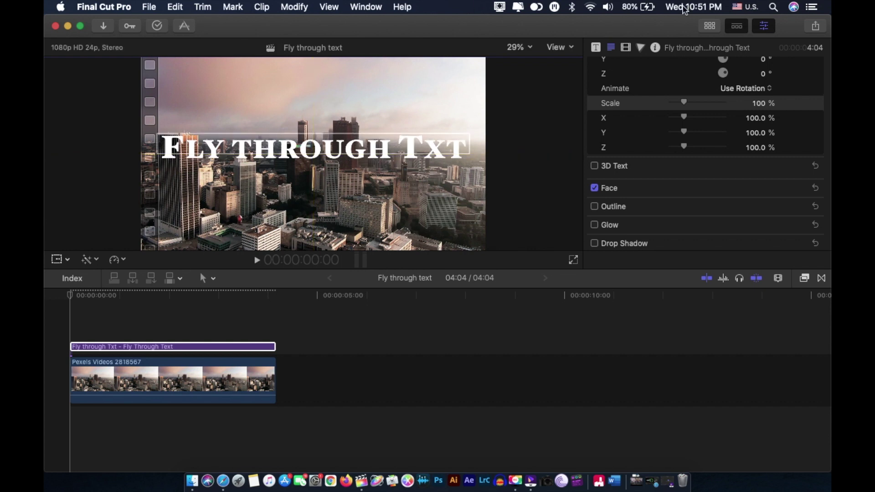
Push the title back to Position Z -346.78 px in the Title inspector.
{"action": "left_click", "coordinate": [595, 48]}
{"action": "left_click", "coordinate": [107, 348]}
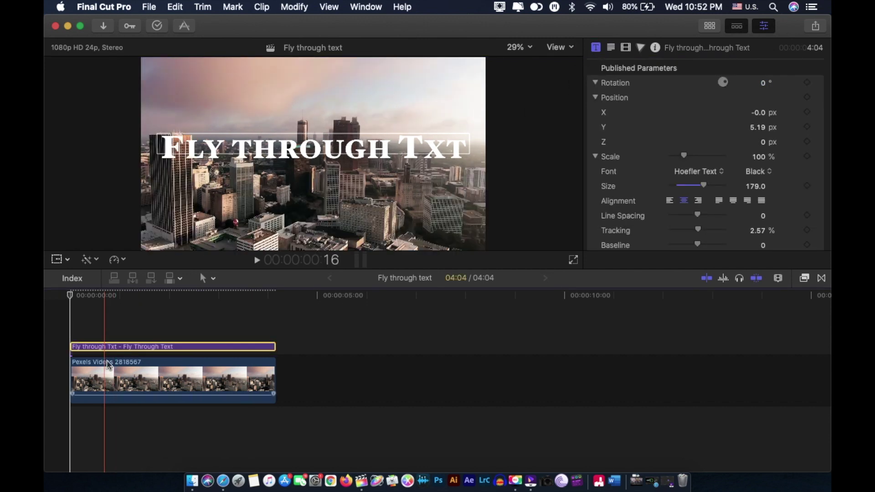
{"action": "scroll", "coordinate": [781, 187], "scroll_direction": "up", "scroll_amount": 2}
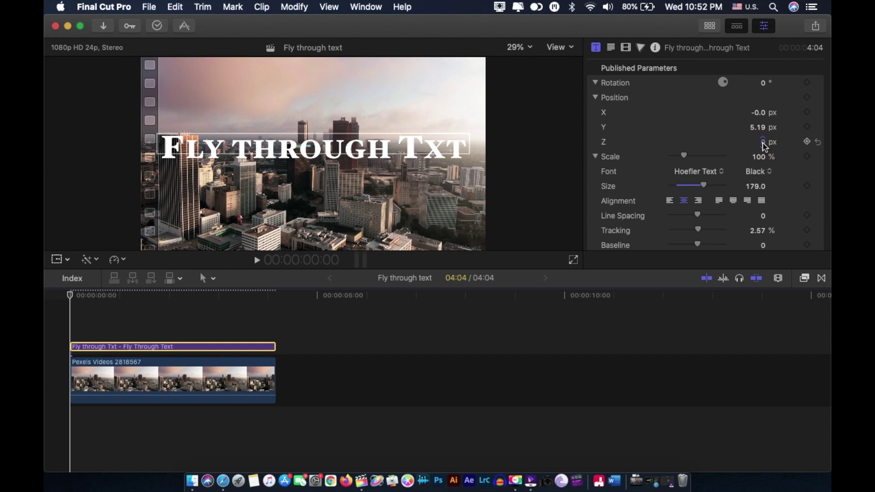
{"action": "left_click_drag", "start_coordinate": [762, 141], "coordinate": [762, 191]}
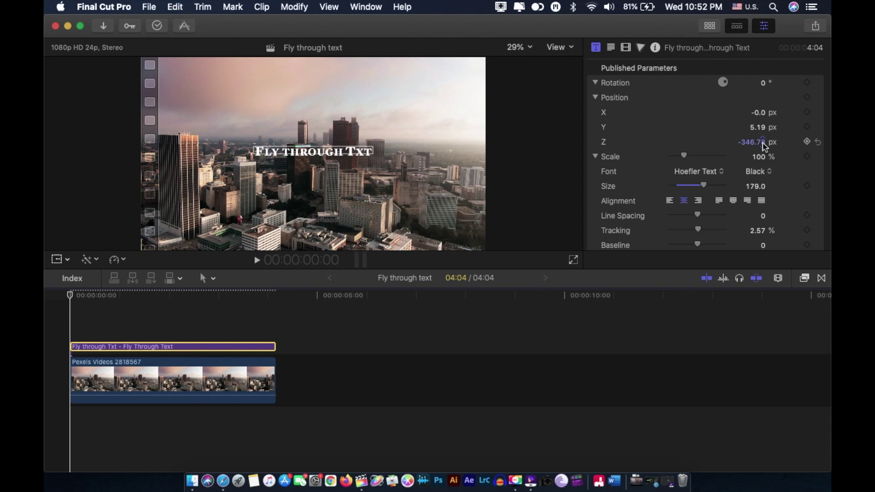
Add a starting Position keyframe and show horizon guides over the viewer.
{"action": "left_click", "coordinate": [807, 98]}
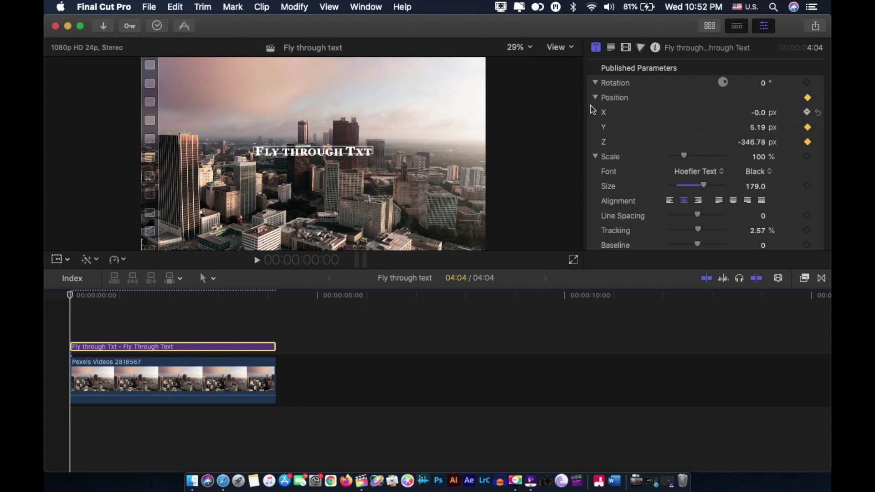
{"action": "left_click", "coordinate": [558, 47]}
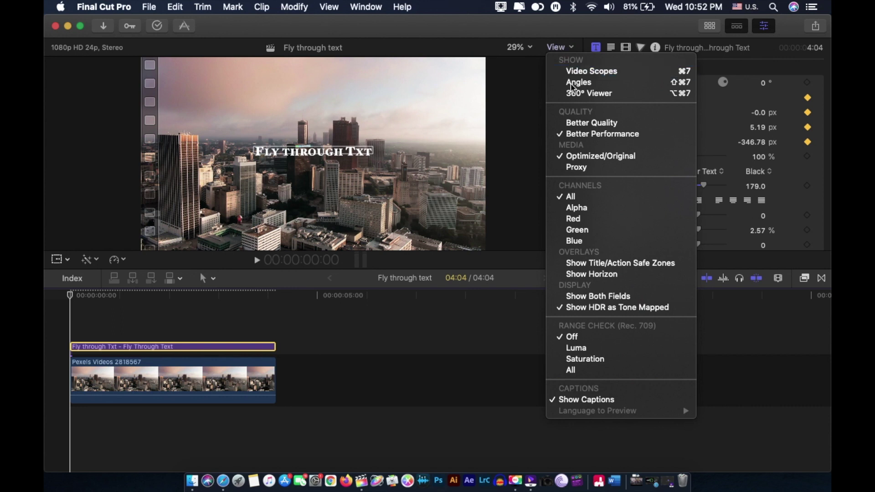
{"action": "left_click", "coordinate": [601, 275]}
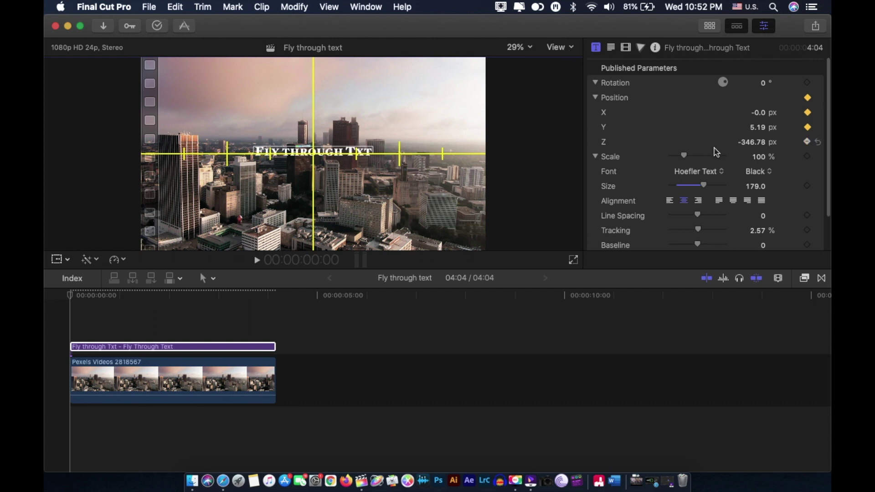
At 4:03, set the title's Position Z to 214.36 px for the ending keyframe, then return to the start.
{"action": "left_click", "coordinate": [276, 304]}
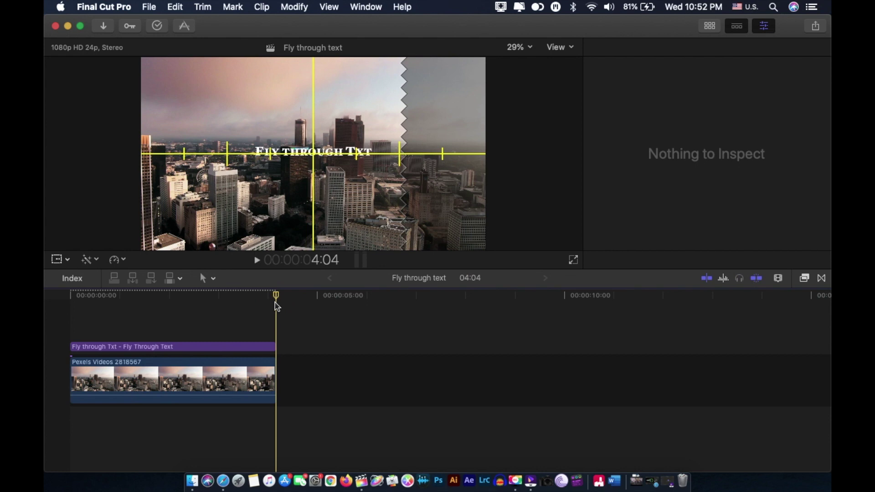
{"action": "key", "text": "Left"}
{"action": "left_click", "coordinate": [258, 347]}
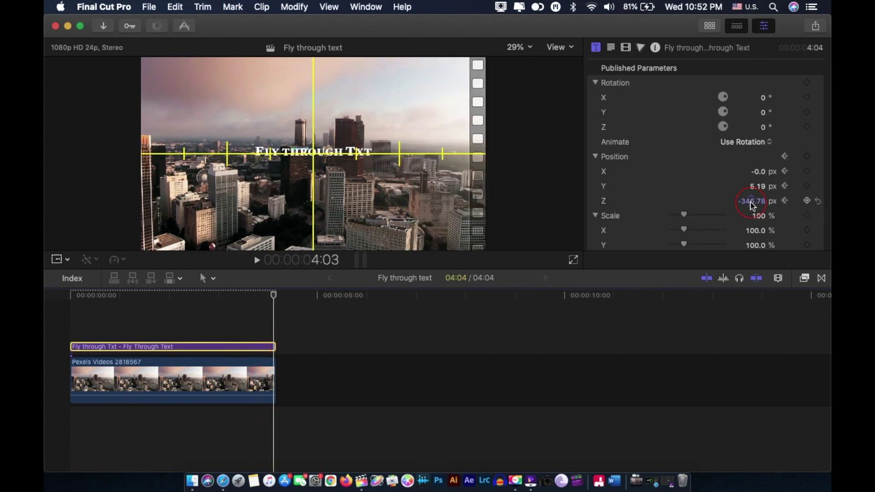
{"action": "mouse_move", "coordinate": [750, 200]}
{"action": "left_mouse_down"}
{"action": "mouse_move", "coordinate": [758, 171]}
{"action": "mouse_move", "coordinate": [752, 201]}
{"action": "left_mouse_up"}
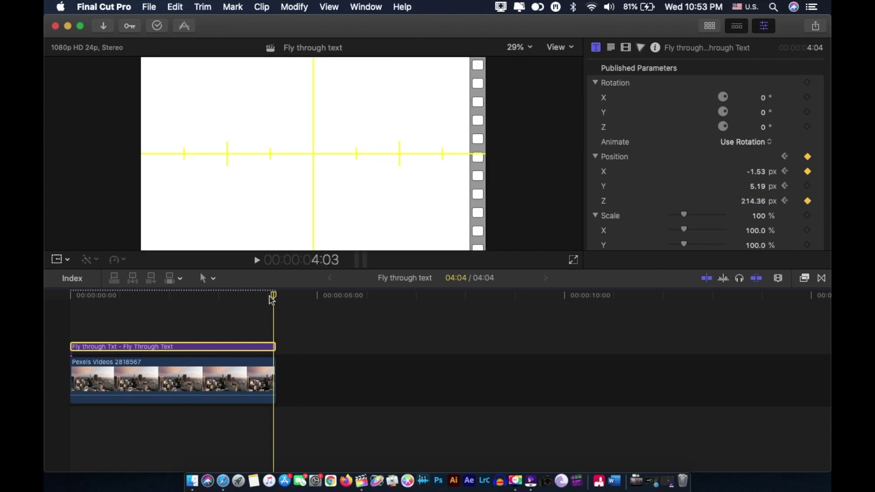
{"action": "left_click_drag", "start_coordinate": [275, 298], "coordinate": [70, 299]}
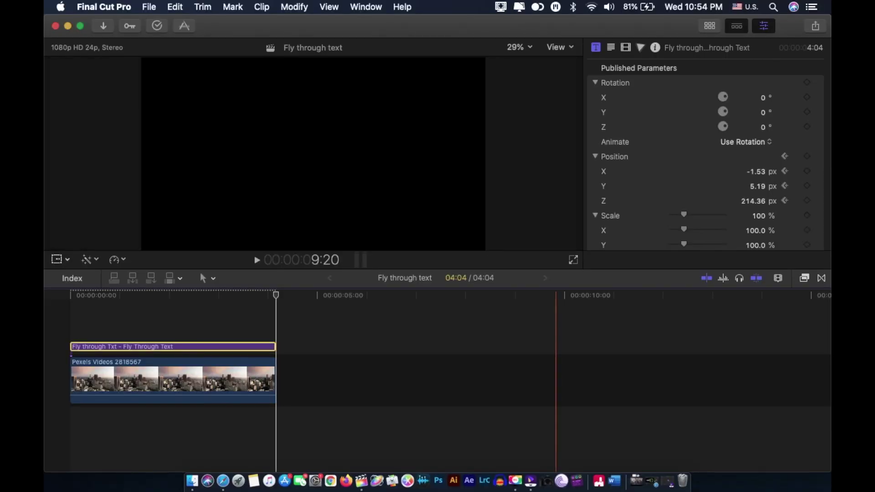
{"action": "left_click_drag", "start_coordinate": [276, 296], "coordinate": [70, 296]}
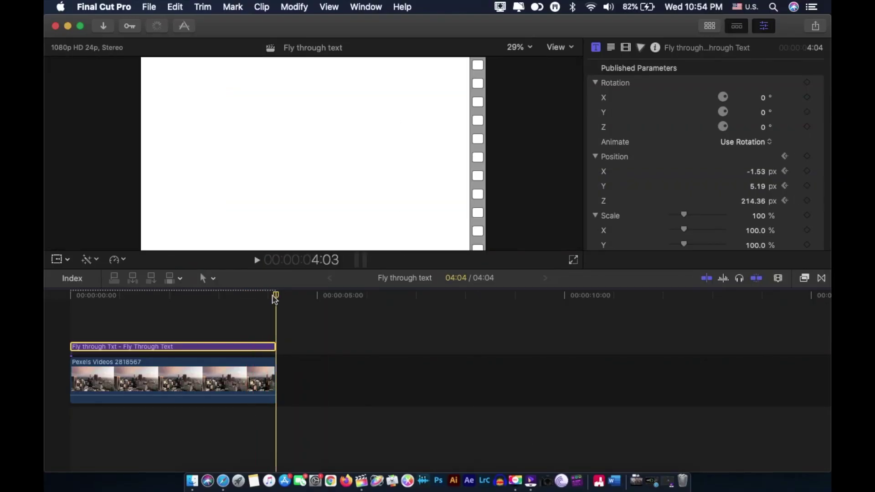
{"action": "left_click_drag", "start_coordinate": [275, 296], "coordinate": [261, 295]}
{"action": "left_click", "coordinate": [58, 313]}
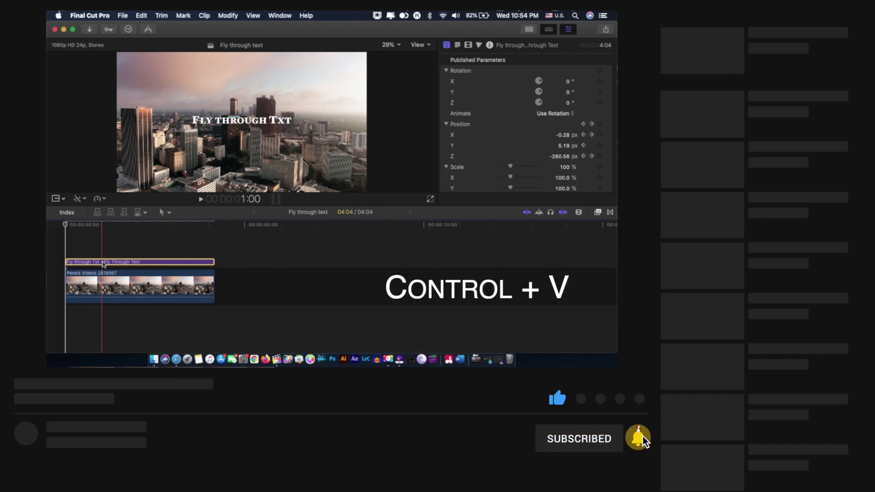
Show the title clip's video animation editor filtered to the Position keyframes.
{"action": "key", "text": "ctrl+v"}
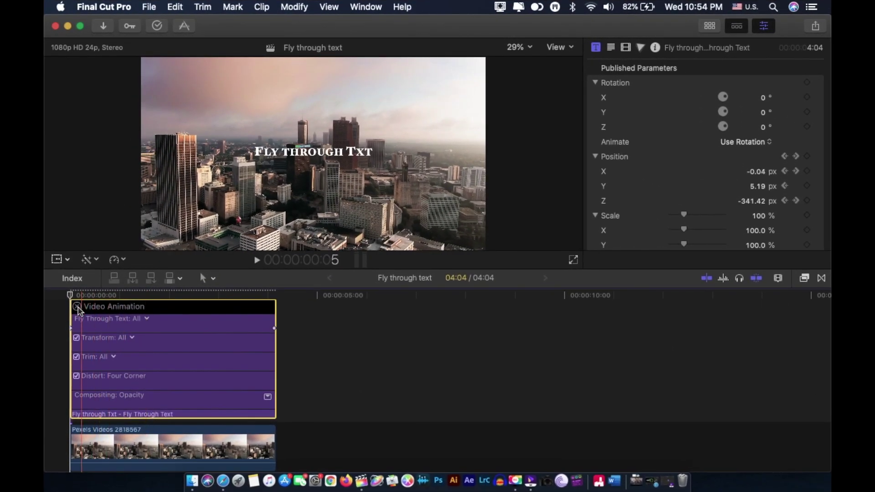
{"action": "left_click", "coordinate": [78, 307]}
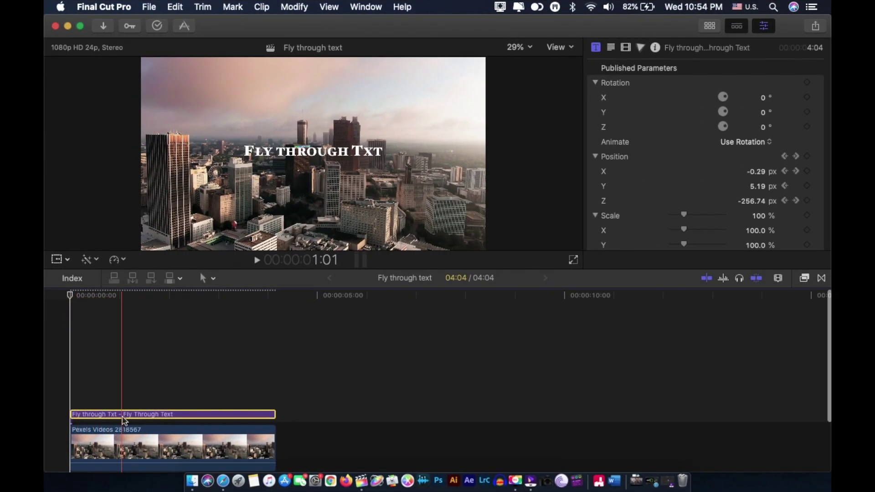
{"action": "right_click", "coordinate": [124, 420]}
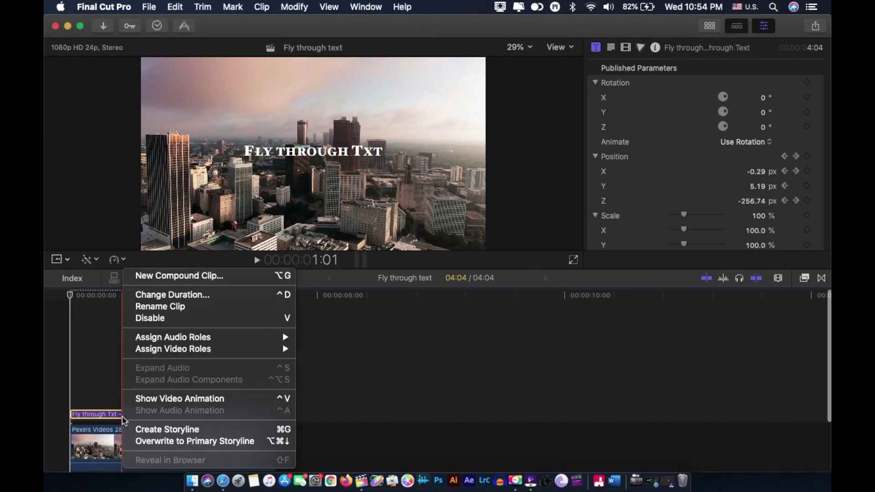
{"action": "left_click", "coordinate": [184, 401]}
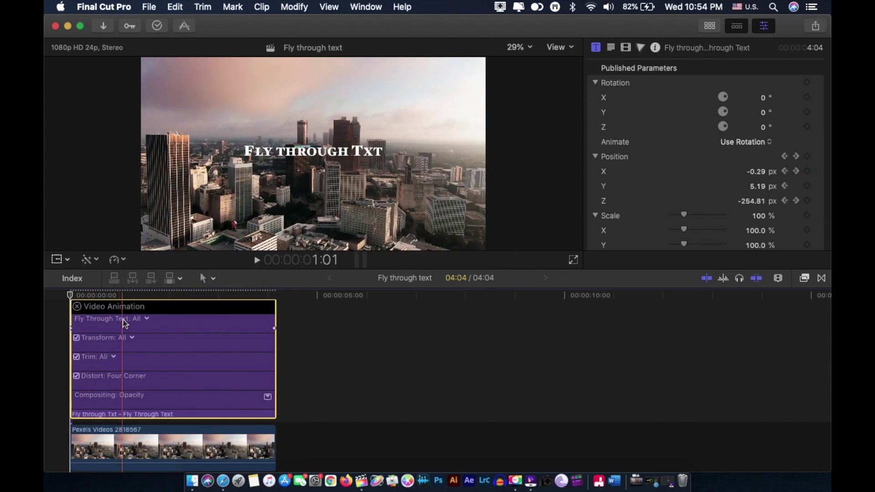
{"action": "left_click", "coordinate": [147, 320]}
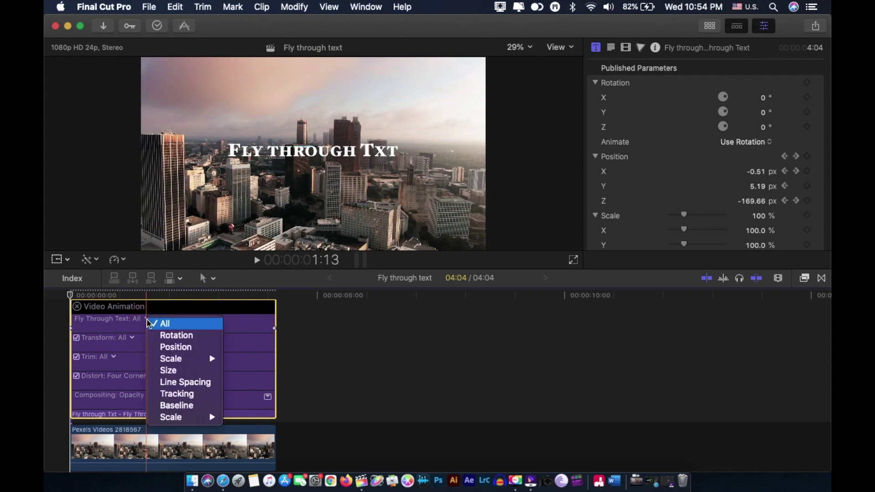
{"action": "left_click", "coordinate": [176, 348]}
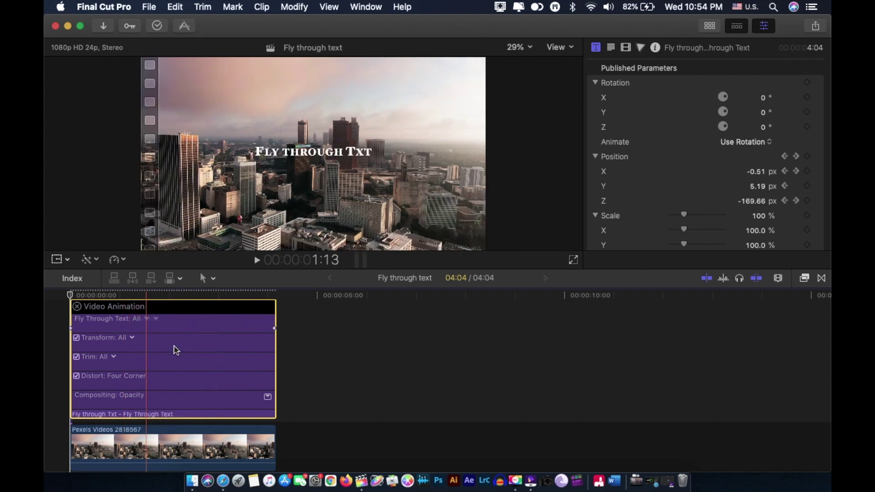
Set both the starting and ending Position keyframes to Linear and close the editor.
{"action": "right_click", "coordinate": [71, 329]}
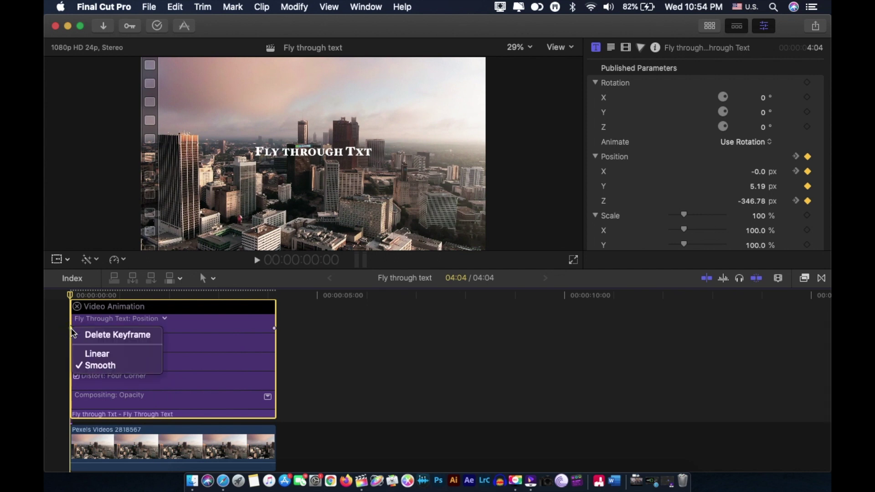
{"action": "left_click", "coordinate": [90, 355]}
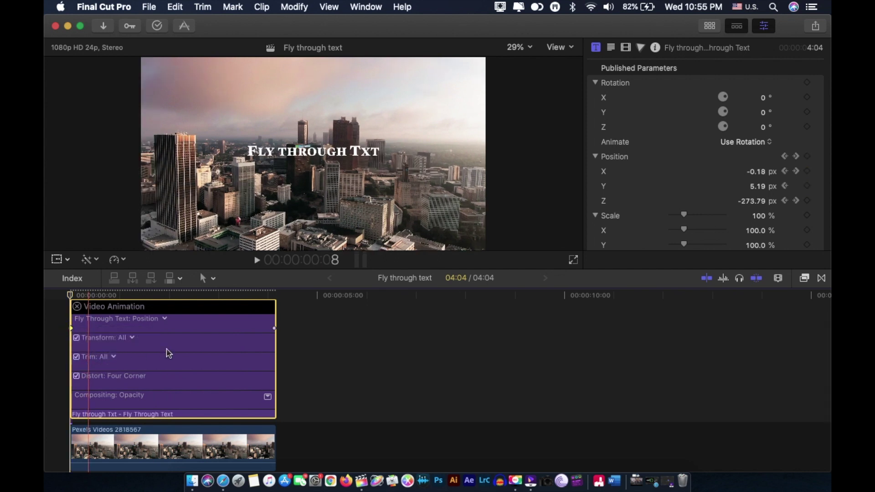
{"action": "right_click", "coordinate": [274, 329]}
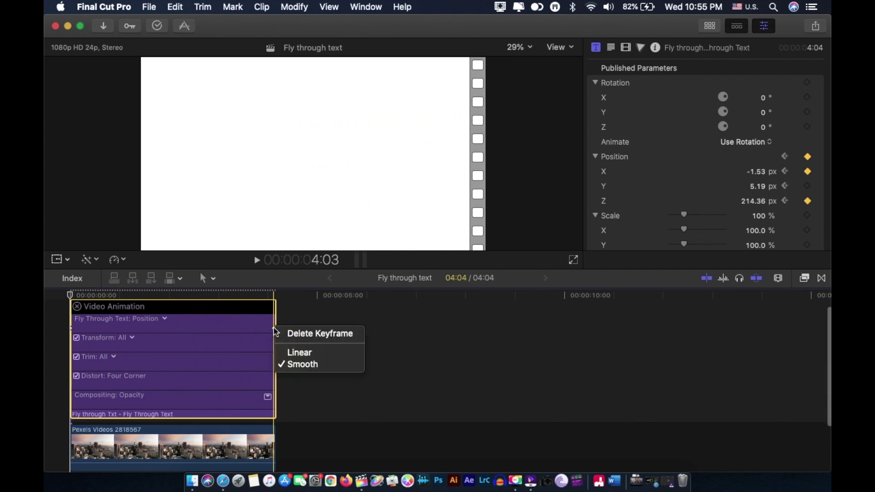
{"action": "left_click", "coordinate": [283, 354]}
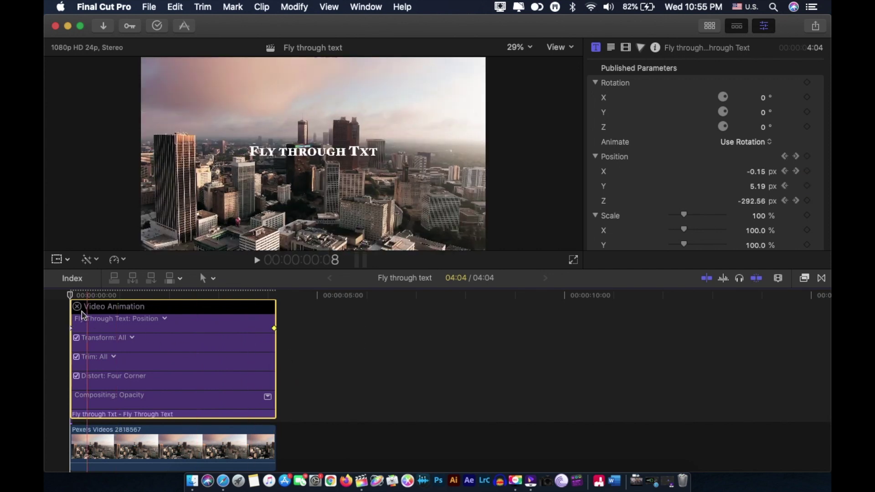
{"action": "left_click", "coordinate": [78, 306]}
Open the Titles and Generators browser and bring the playhead back to 00:00.
{"action": "left_click", "coordinate": [70, 296]}
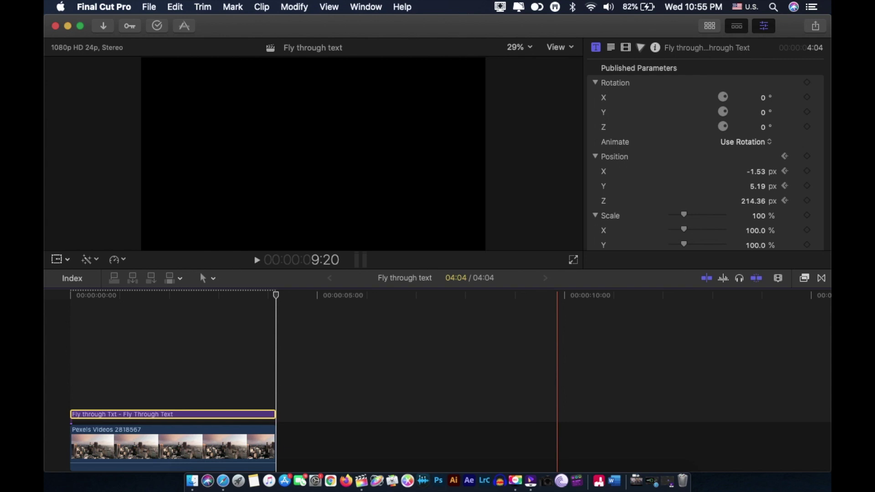
{"action": "left_click", "coordinate": [713, 29]}
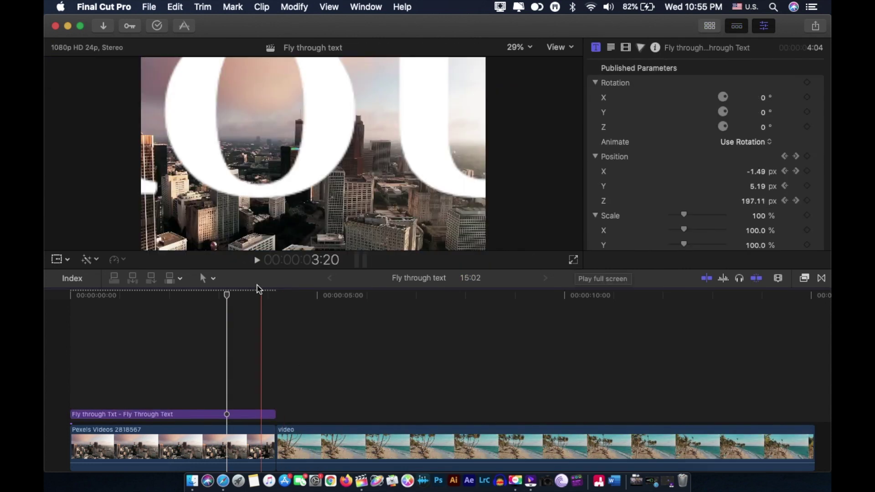
{"action": "left_click_drag", "start_coordinate": [227, 296], "coordinate": [54, 318]}
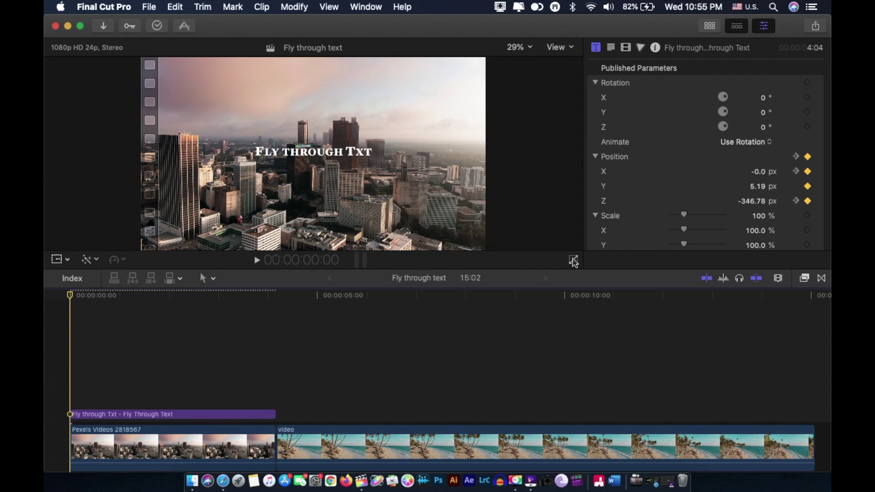